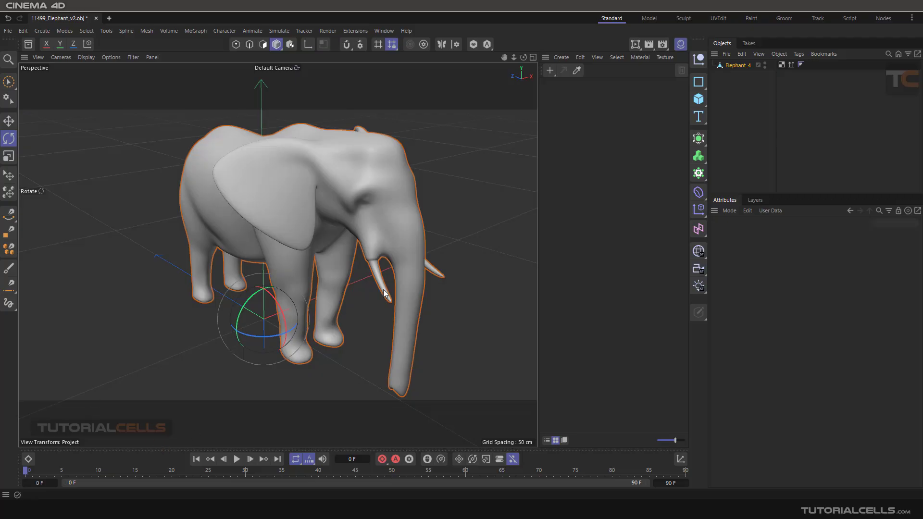
- Create a new material, Mat, and open it in the Material Editor
left_click(549, 71)
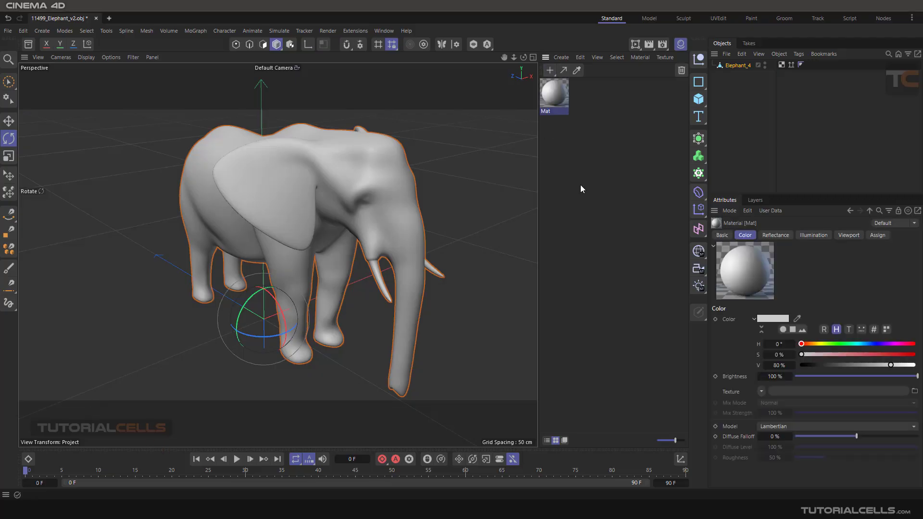
double_click(556, 92)
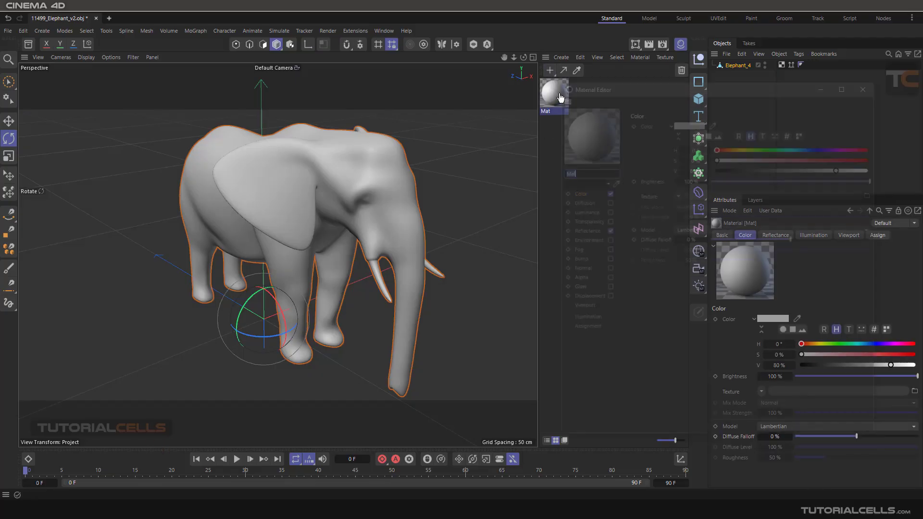
left_click_drag(636, 85, 600, 61)
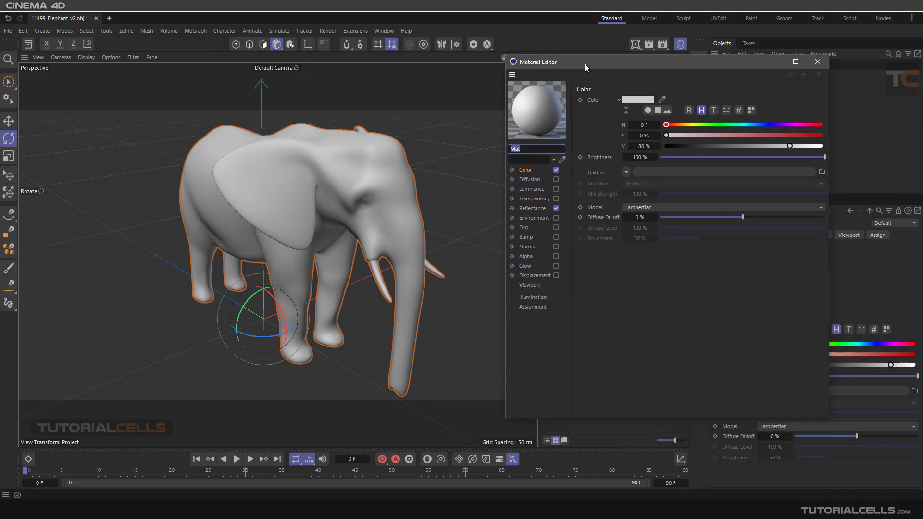
- Browse the Color channel's texture shader list, briefly checking Luminance before returning to Color
left_click(625, 173)
mouse_move(652, 379)
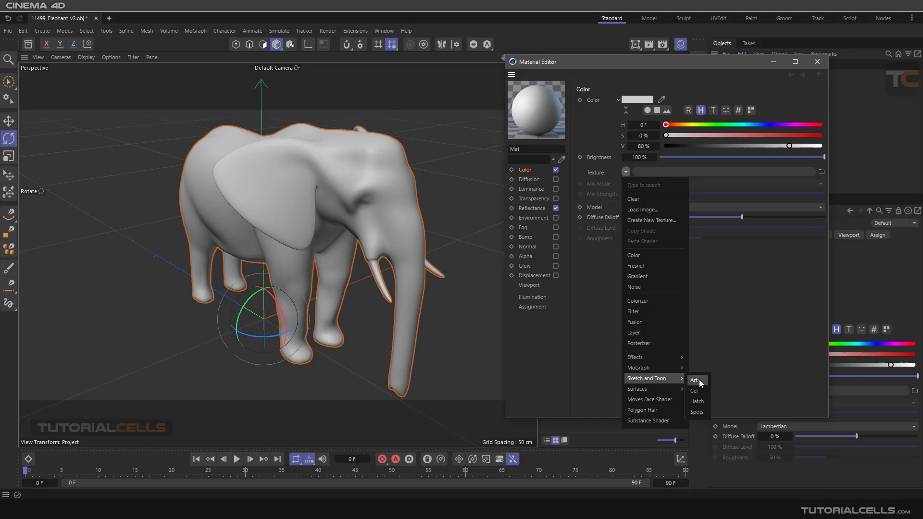
left_click(712, 315)
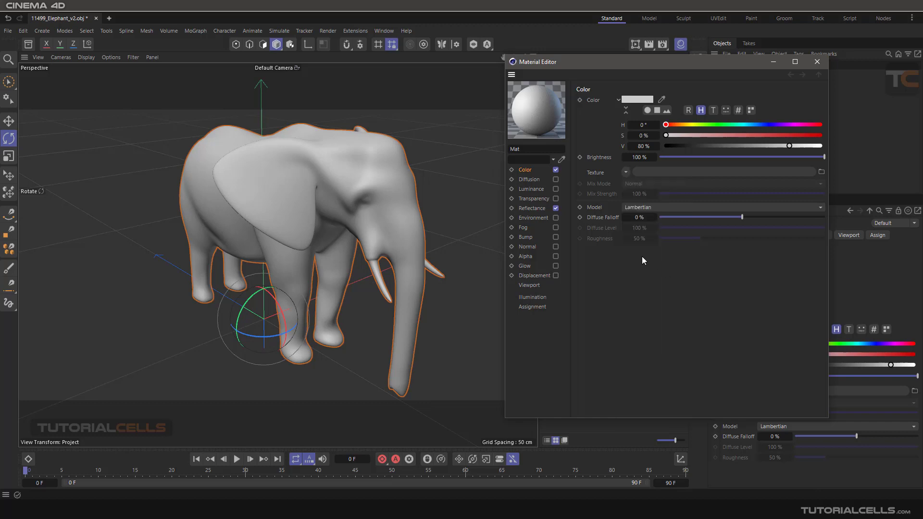
left_click(526, 188)
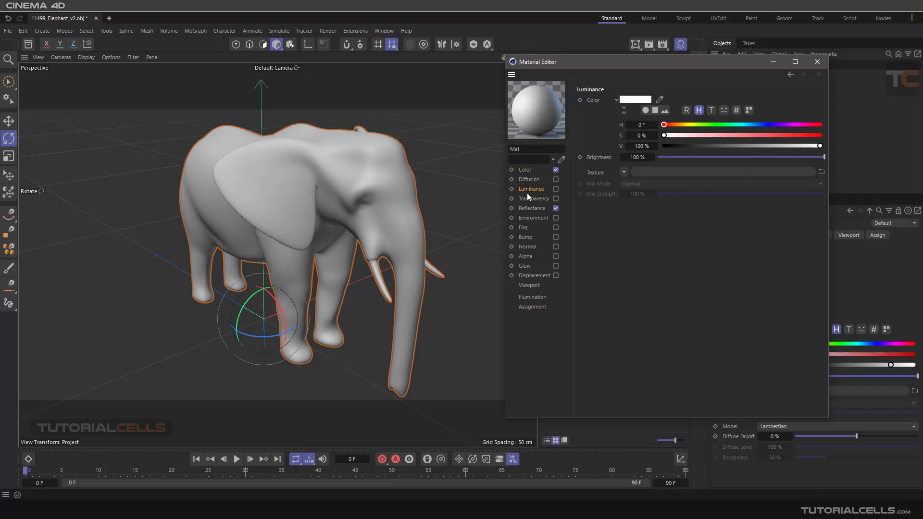
left_click(531, 171)
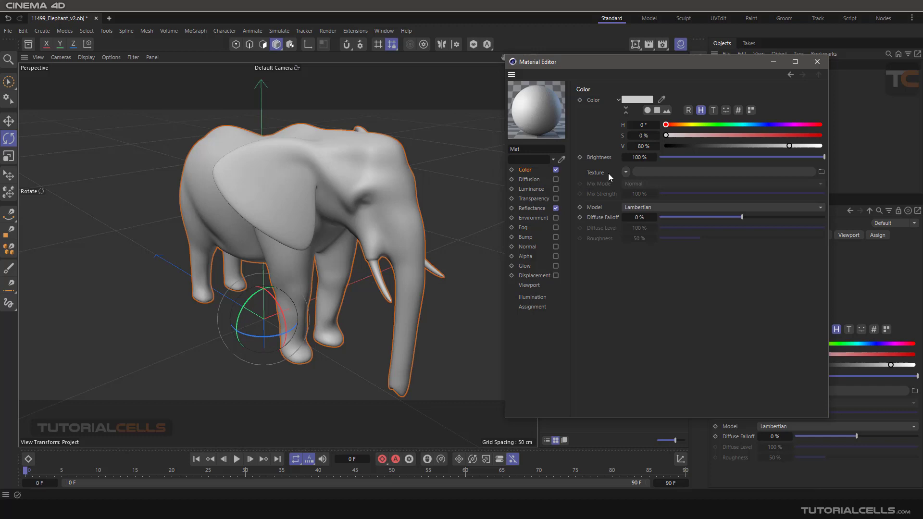
left_click(625, 172)
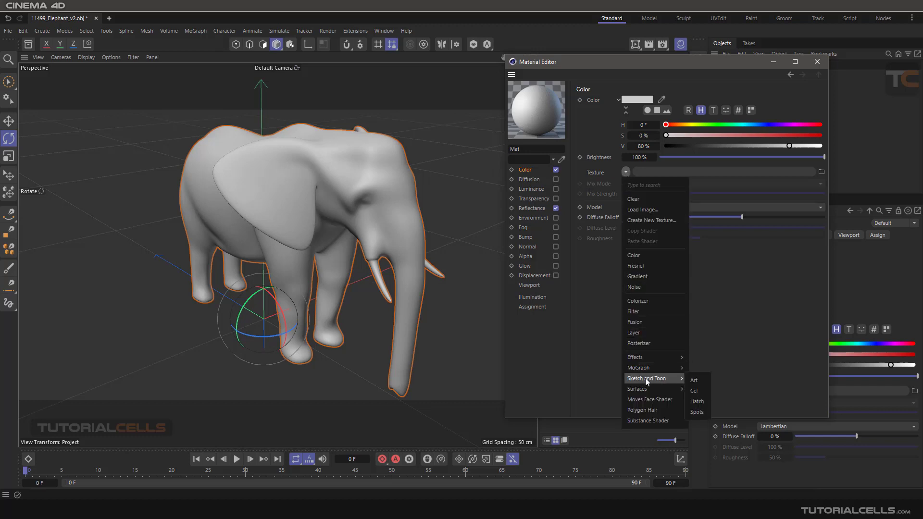
- Use the Sketch and Toon Art shader on Color and load kkk.jpg as its texture
left_click(694, 380)
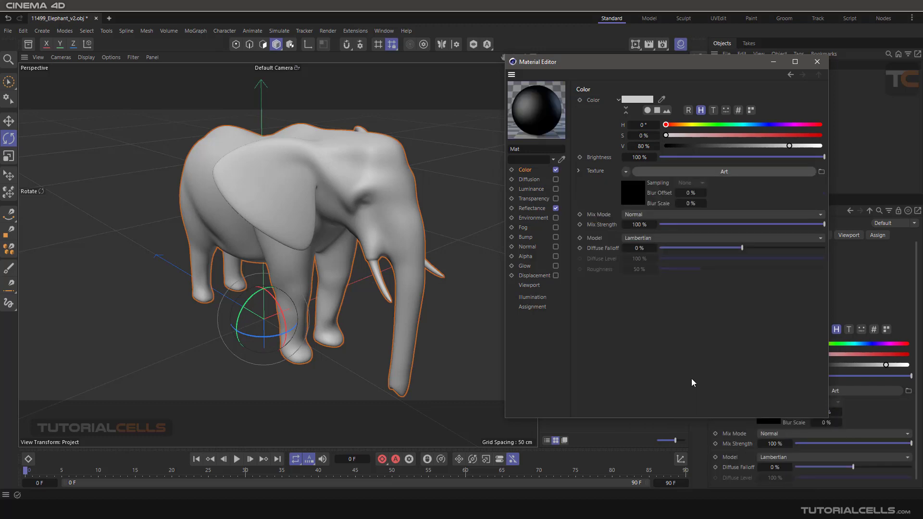
left_click(666, 174)
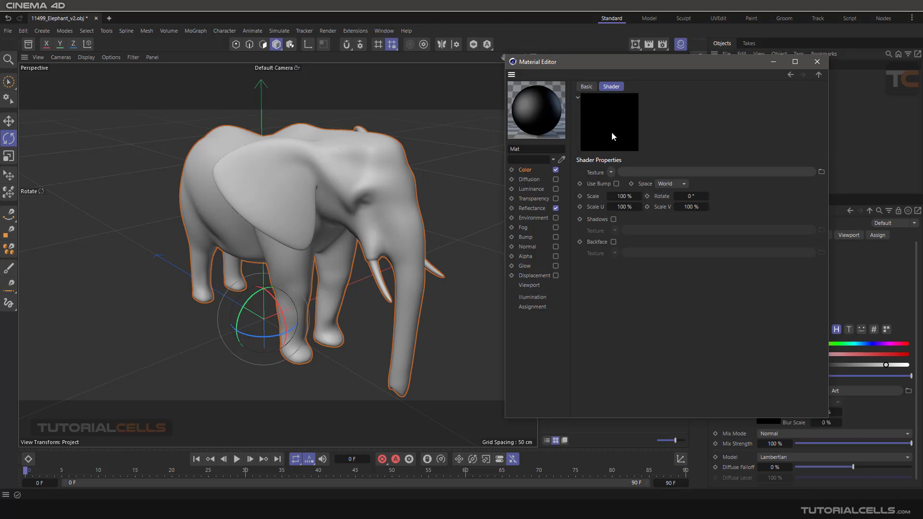
left_click(610, 173)
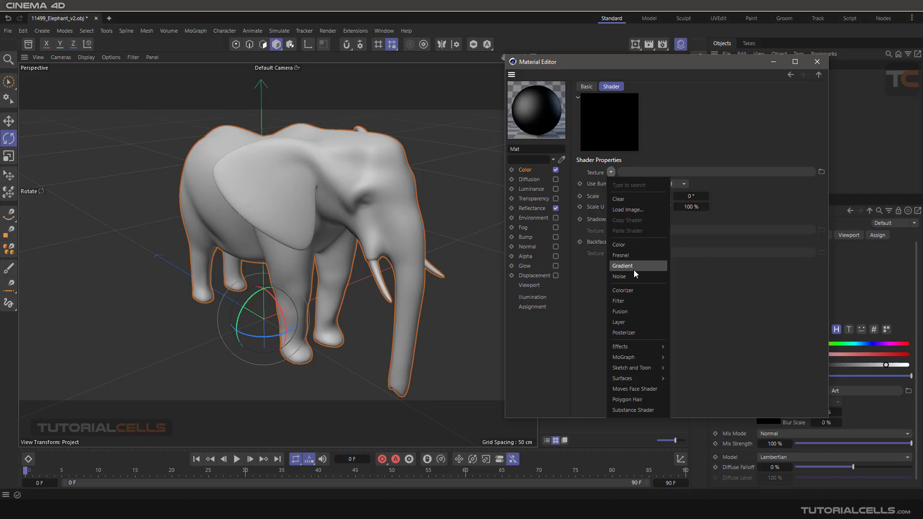
left_click(625, 210)
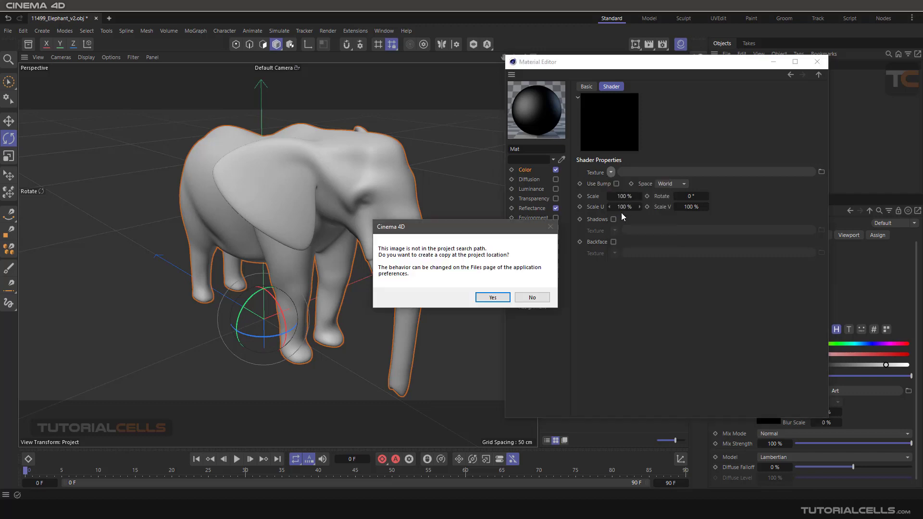
left_click(532, 298)
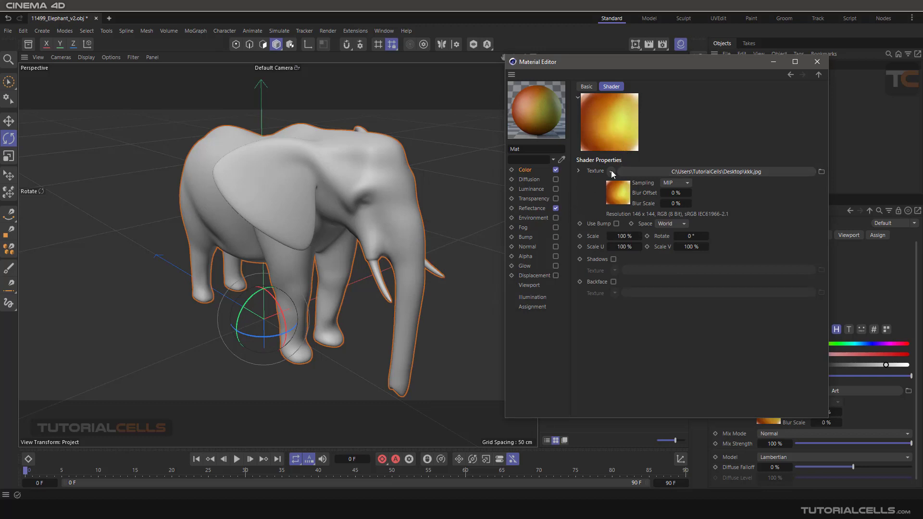
- Frame the whole elephant and start an Interactive Render Region over it
scroll(331, 208, "down", 2)
left_click_drag(354, 195, 303, 218, "alt")
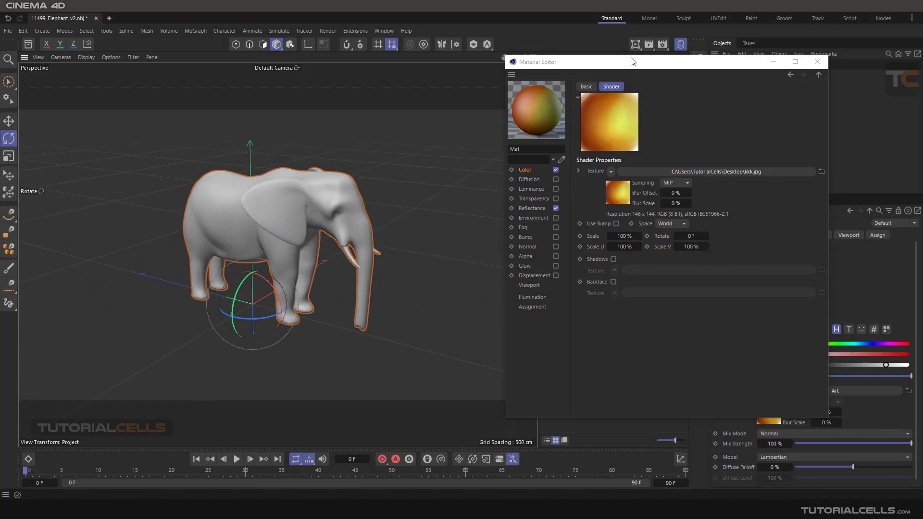
left_click(634, 44)
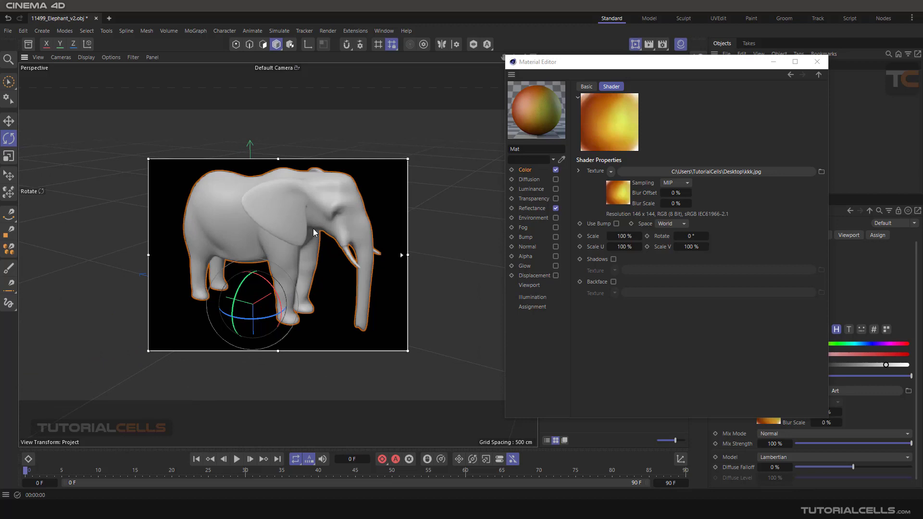
mouse_move(328, 227)
left_mouse_down("alt")
mouse_move(326, 237)
mouse_move(323, 222)
left_mouse_up("alt")
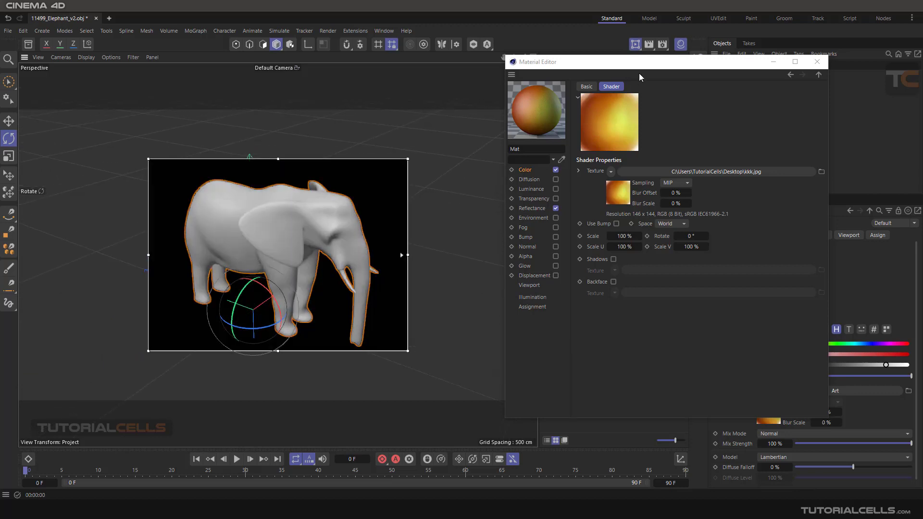
- Apply Mat to the elephant, deselect it, and view it from the side
left_click_drag(531, 120, 295, 194)
scroll(281, 228, "up", 3)
mouse_move(282, 227)
left_mouse_down("alt")
mouse_move(380, 211)
mouse_move(311, 154)
mouse_move(204, 228)
mouse_move(216, 247)
mouse_move(296, 234)
left_mouse_up("alt")
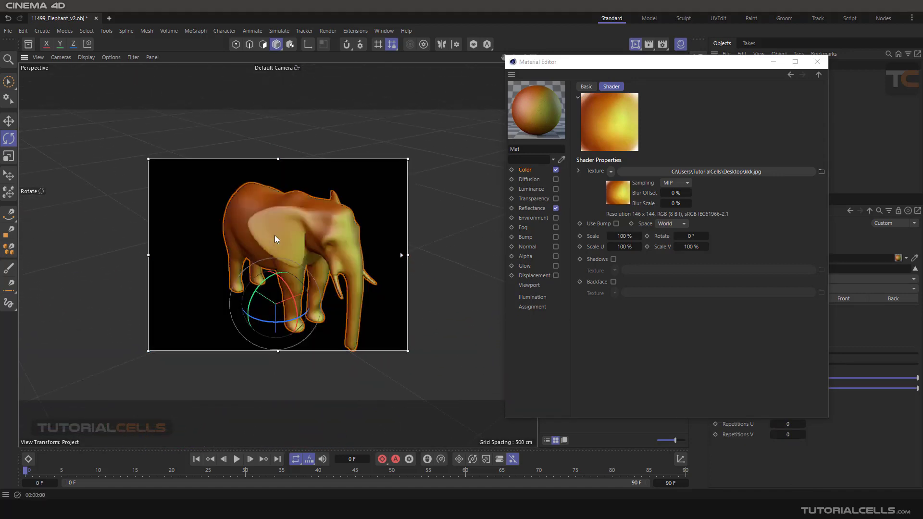
left_click(847, 138)
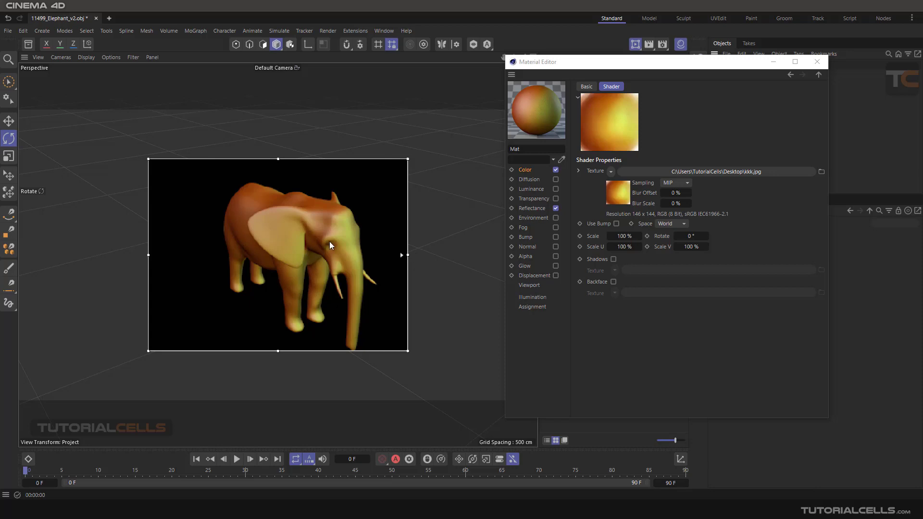
left_click_drag(282, 235, 325, 237, "alt")
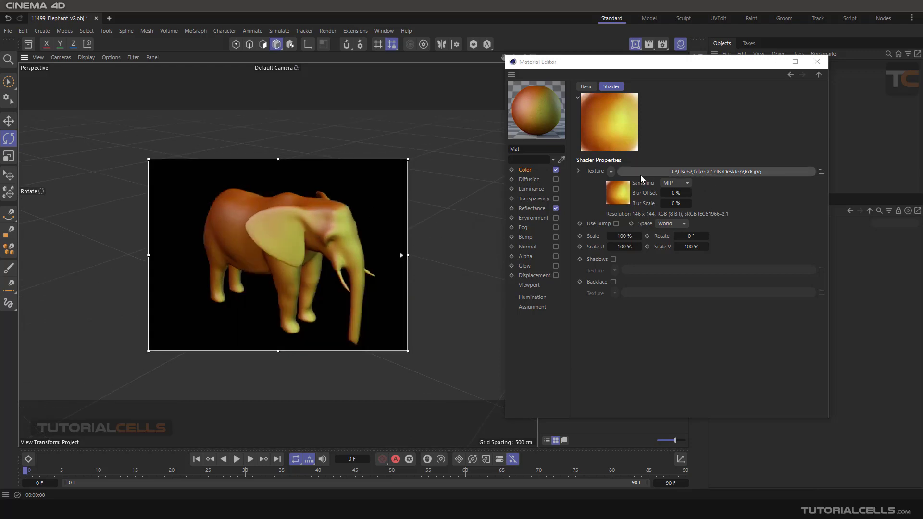
- Replace the kkk.jpg image in the Art texture with a Gradient shader
left_click(611, 172)
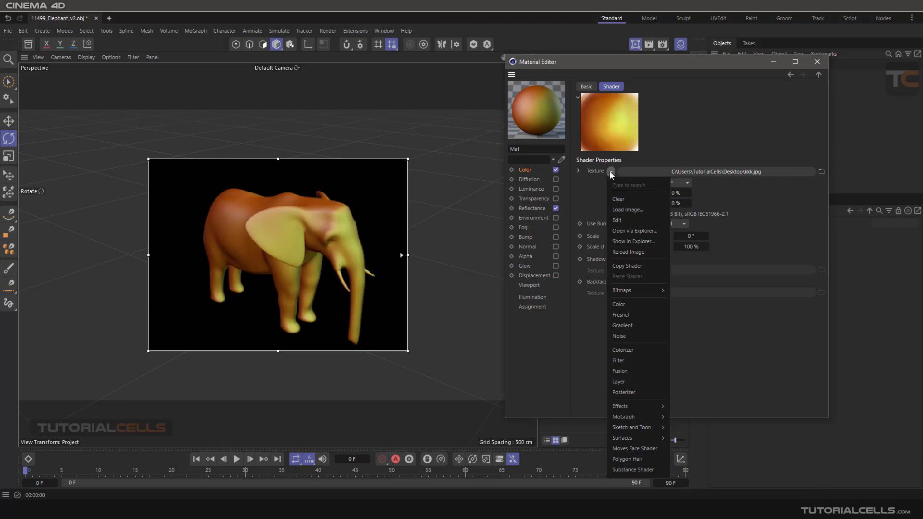
left_click(625, 198)
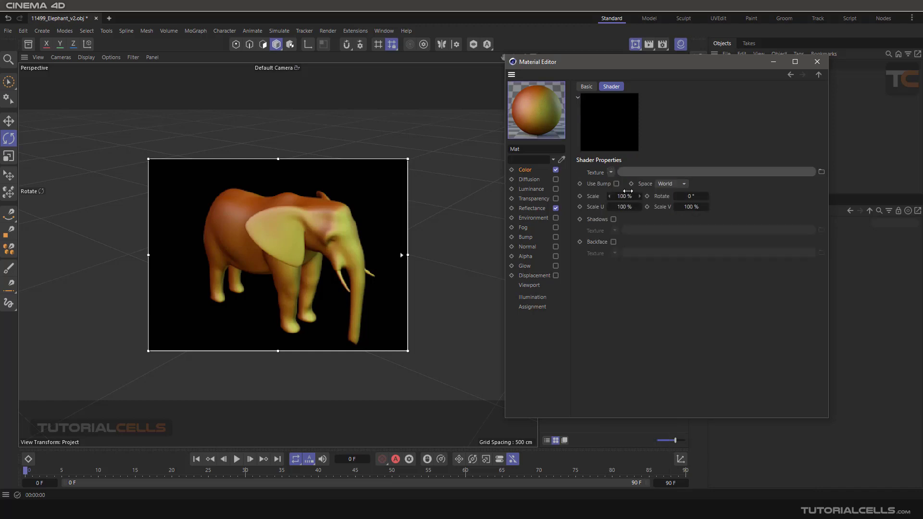
left_click(610, 172)
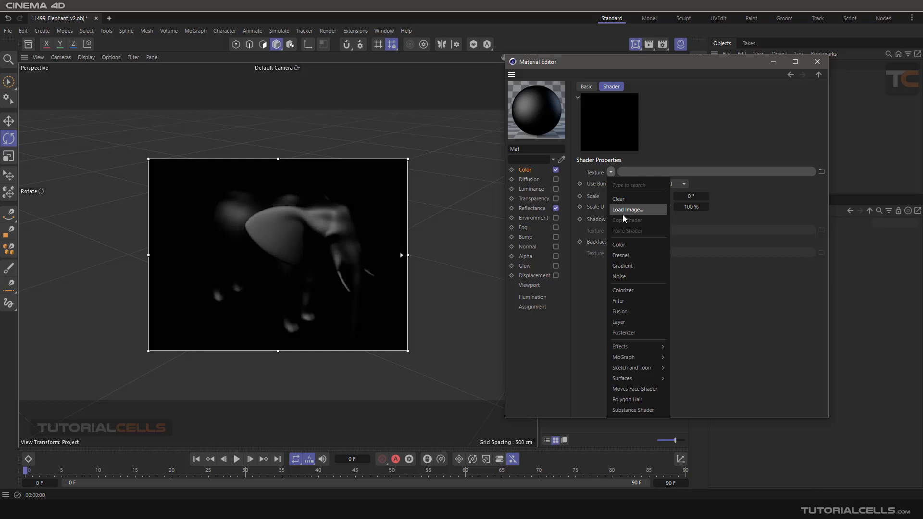
left_click(633, 267)
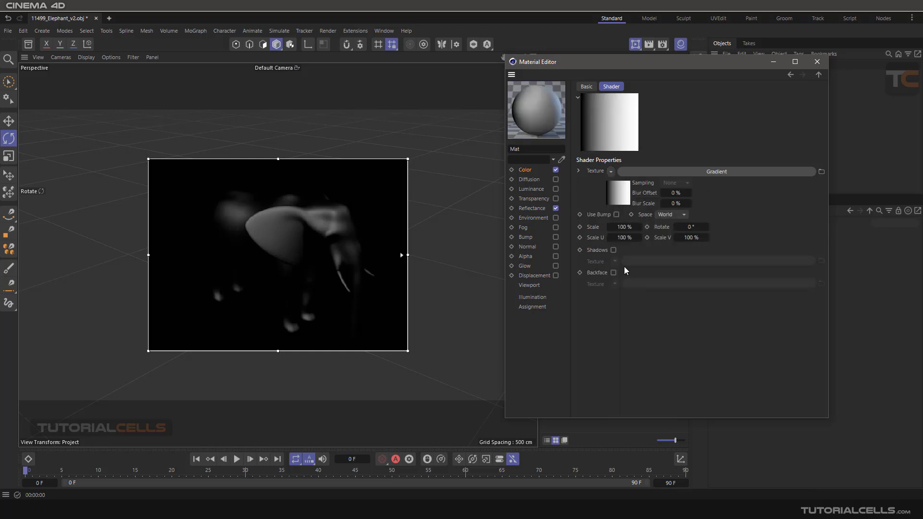
- Set the gradient type to 2D - Circular, after briefly trying 2D - Radial
left_click(643, 172)
left_click(636, 212)
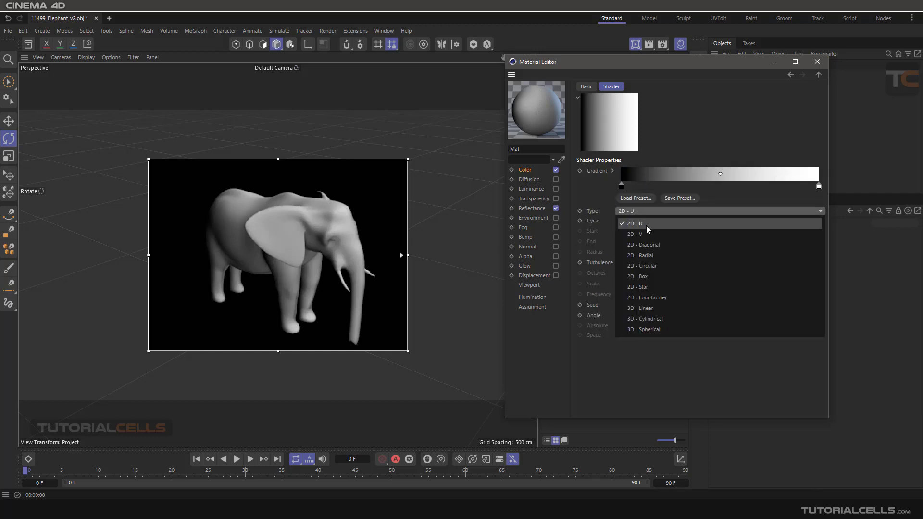
left_click(651, 255)
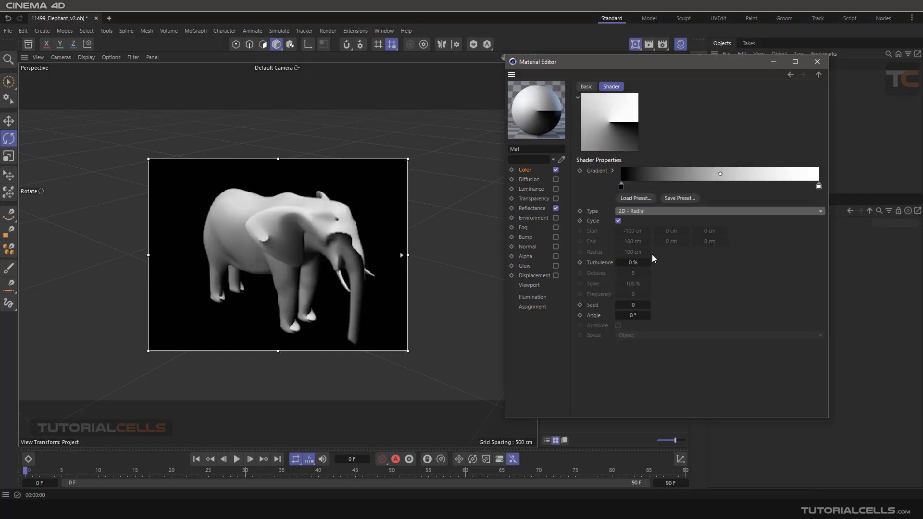
left_click(645, 212)
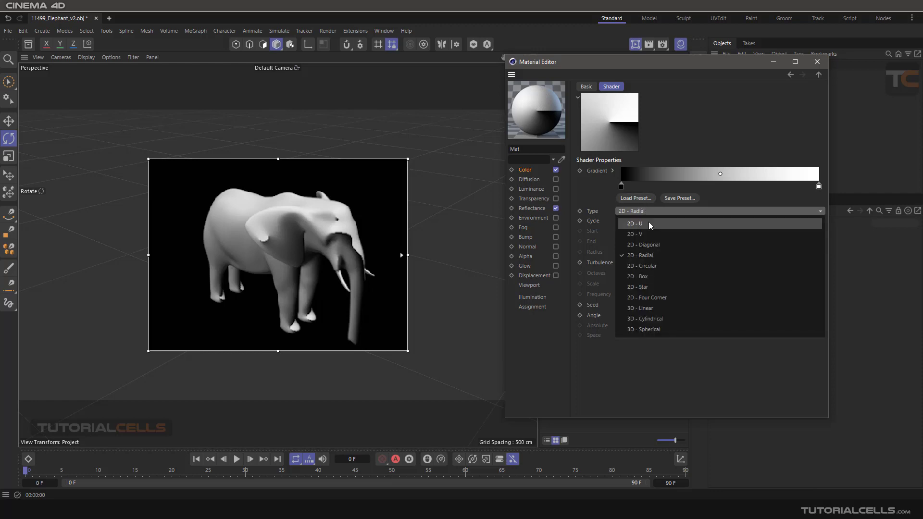
left_click(656, 266)
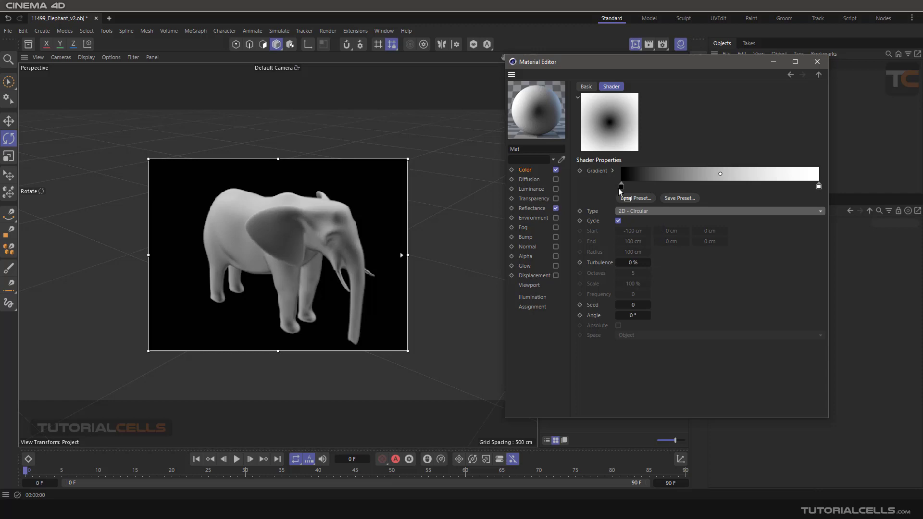
- Add four new knots along the gradient bar
left_click(653, 187)
left_click(686, 186)
left_click(729, 186)
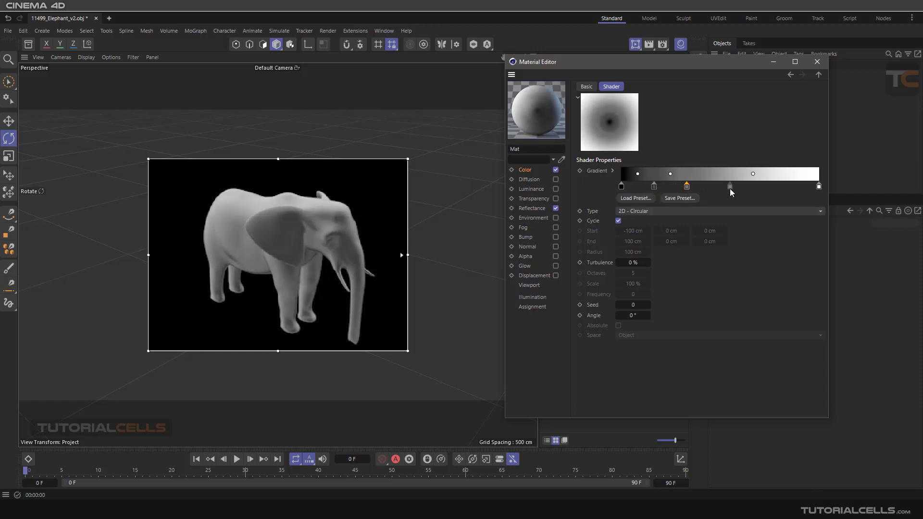
left_click(781, 188)
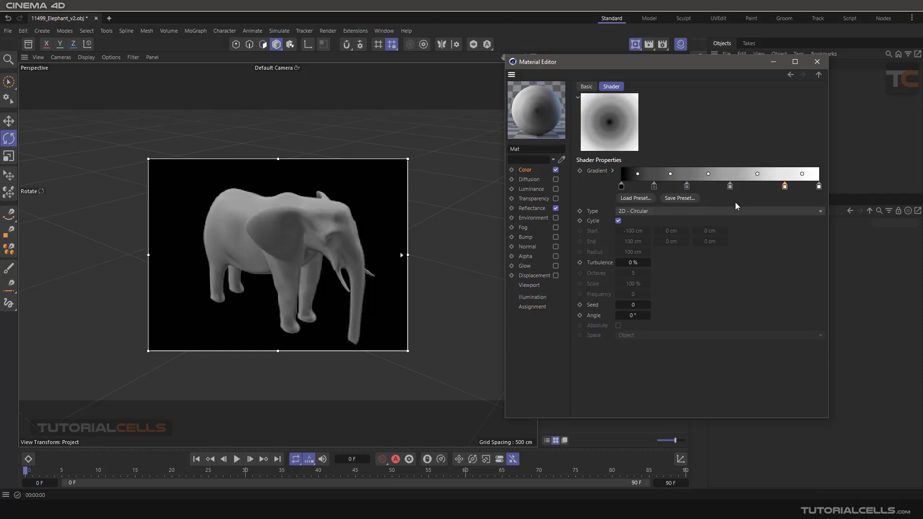
- Change the gradient's first black knot to pink and check the pink ears and feet
left_click(621, 186)
double_click(621, 187)
left_click(588, 205)
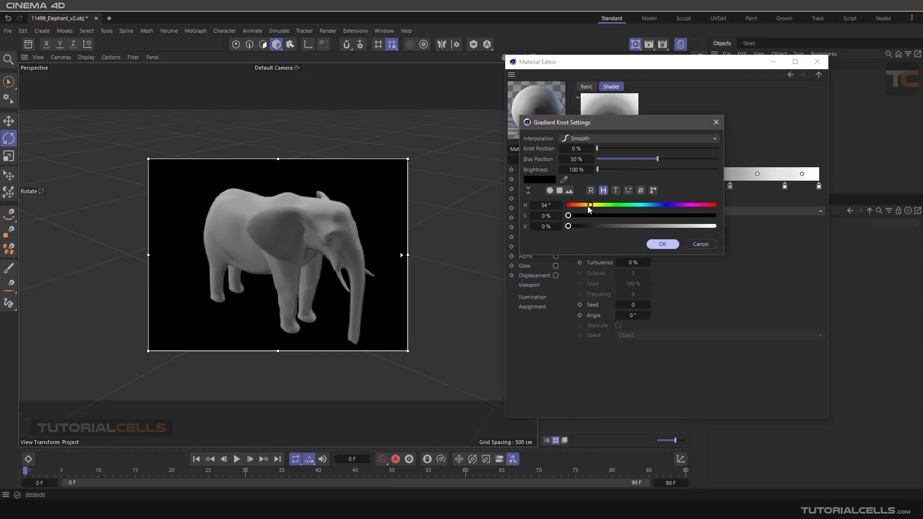
left_click(667, 215)
left_click(698, 226)
left_click(697, 205)
left_click(659, 244)
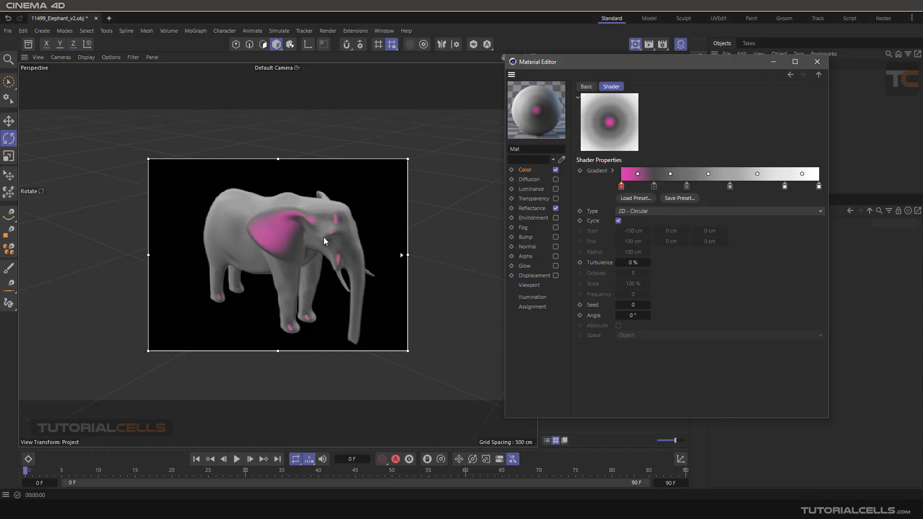
mouse_move(324, 237)
left_mouse_down("alt")
mouse_move(338, 228)
mouse_move(329, 243)
left_mouse_up("alt")
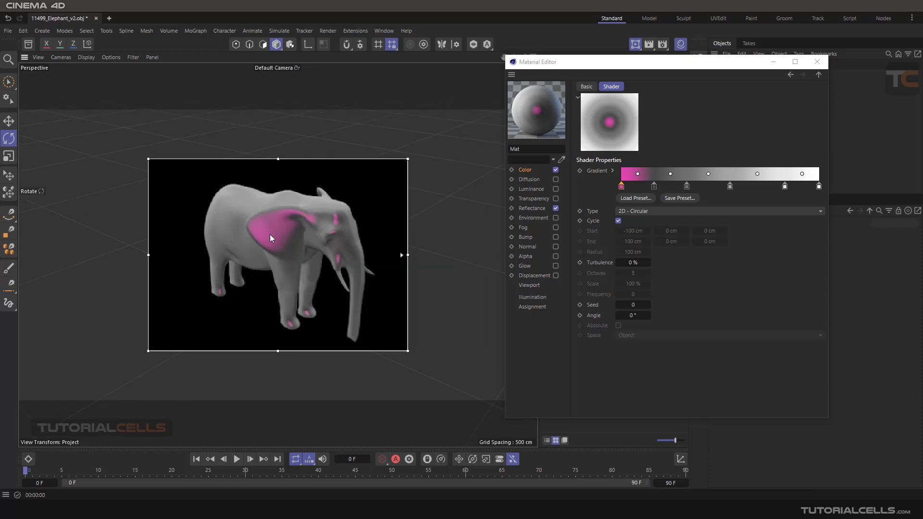
left_click_drag(270, 237, 276, 206, "alt")
- Add a green gradient knot at about 33 %, then return to the texture settings
left_click(722, 191)
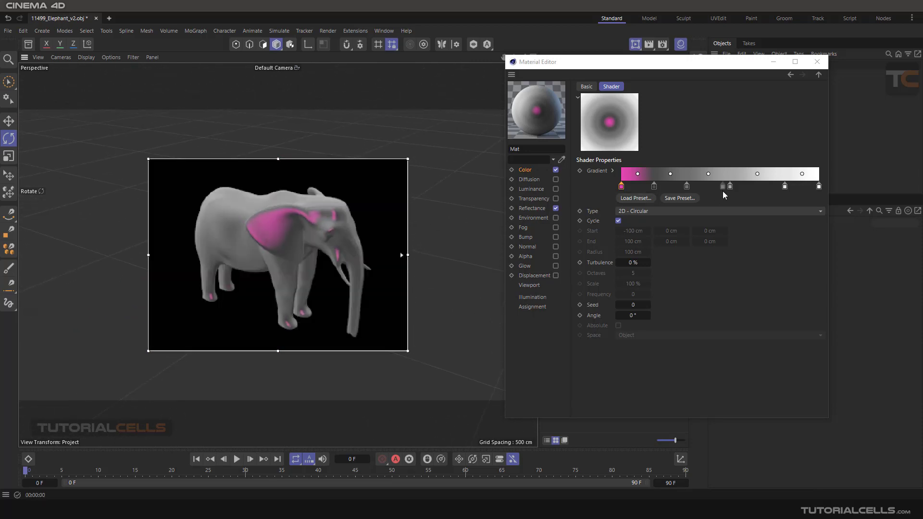
left_click_drag(723, 192, 691, 189)
double_click(691, 187)
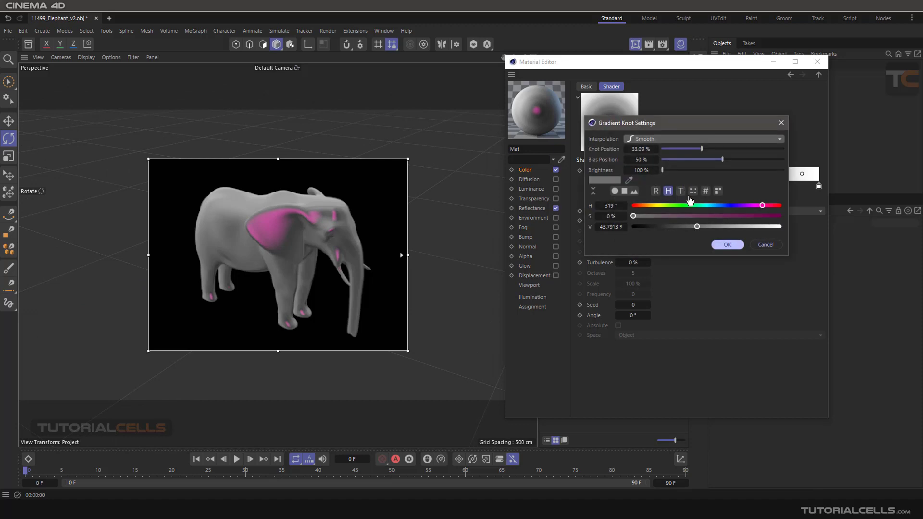
left_click(691, 205)
left_click(739, 216)
left_click(761, 227)
left_click(729, 245)
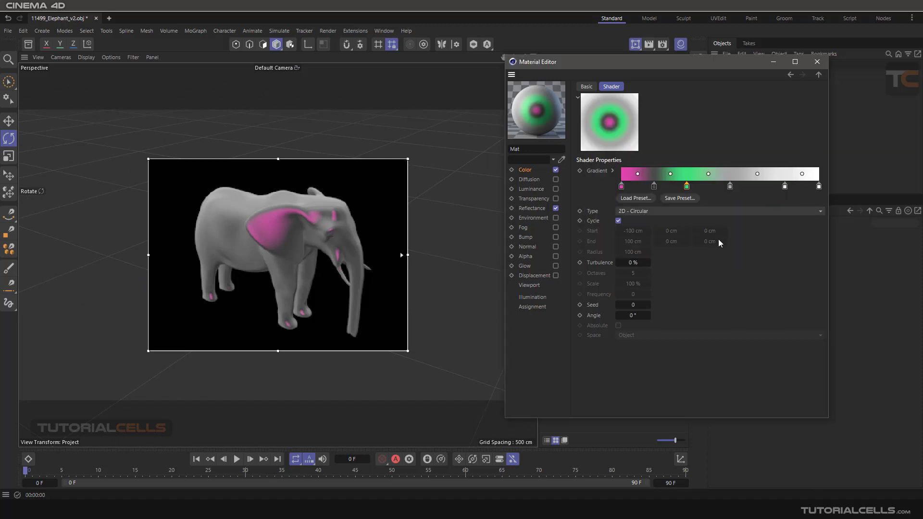
left_click_drag(294, 255, 327, 259, "alt")
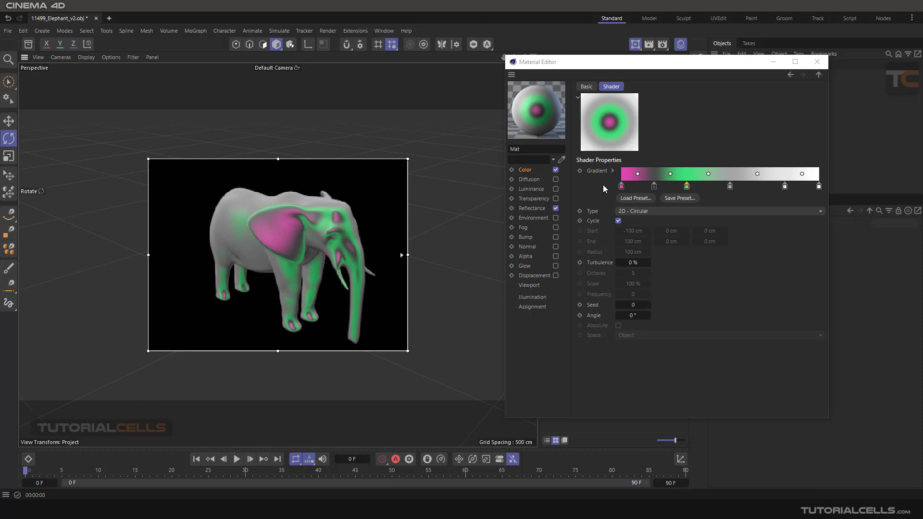
left_click(789, 74)
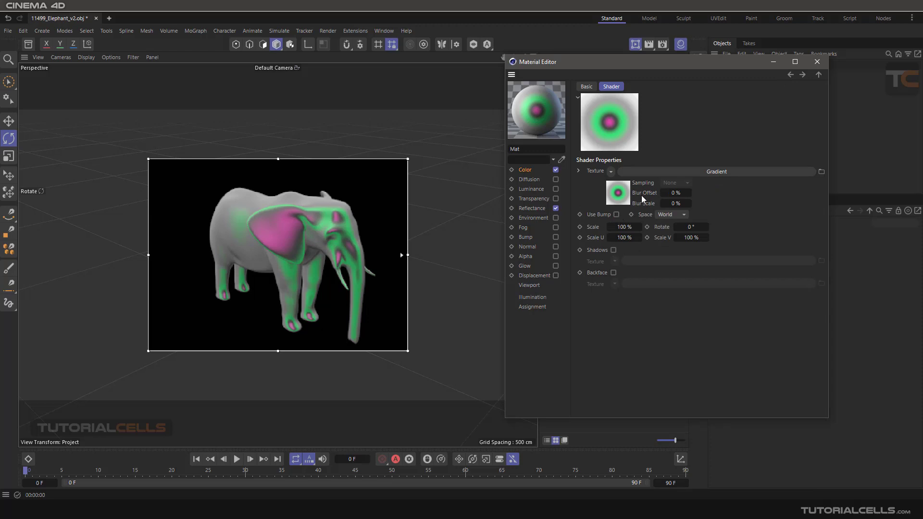
- Enable Use Bump for the gradient texture and try Camera texture space
left_click(610, 171)
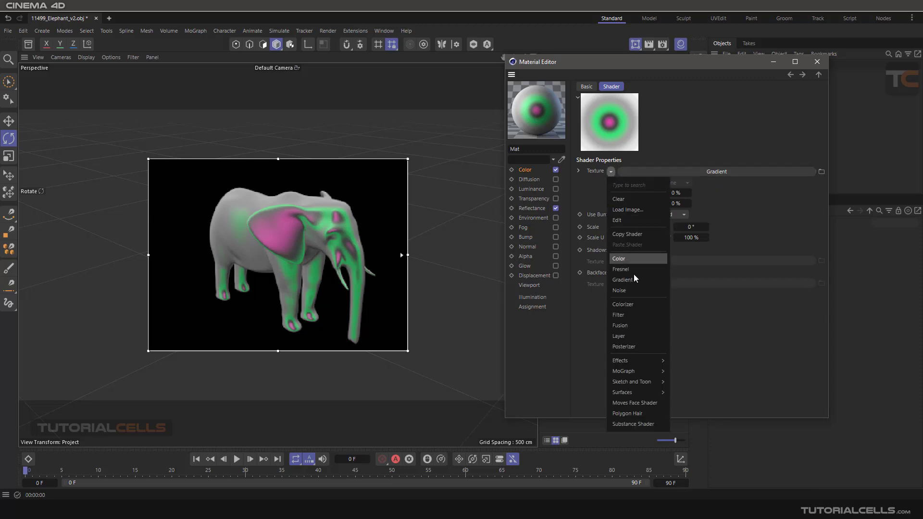
left_click(591, 342)
left_click(617, 214)
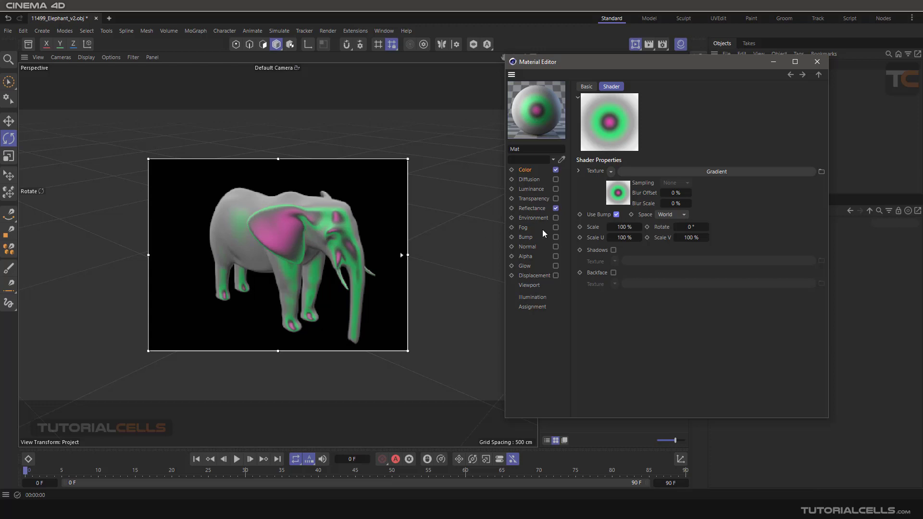
left_click(669, 215)
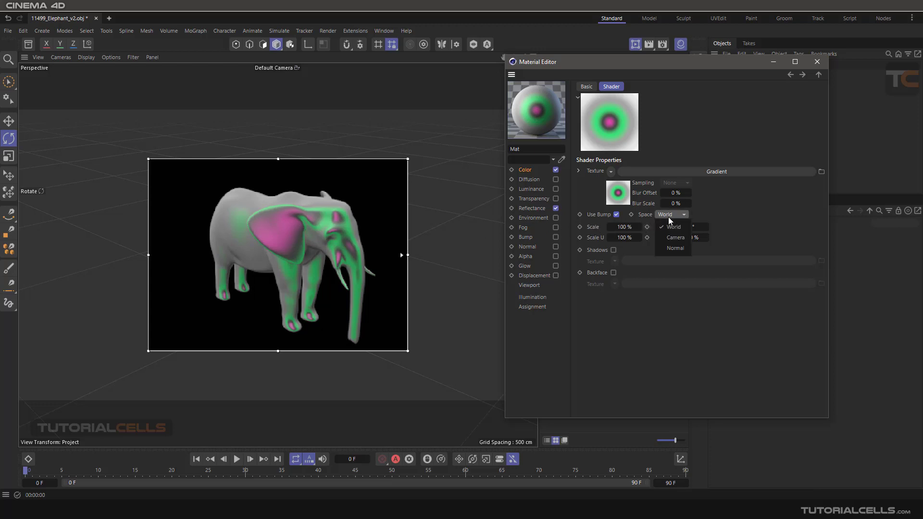
left_click(675, 238)
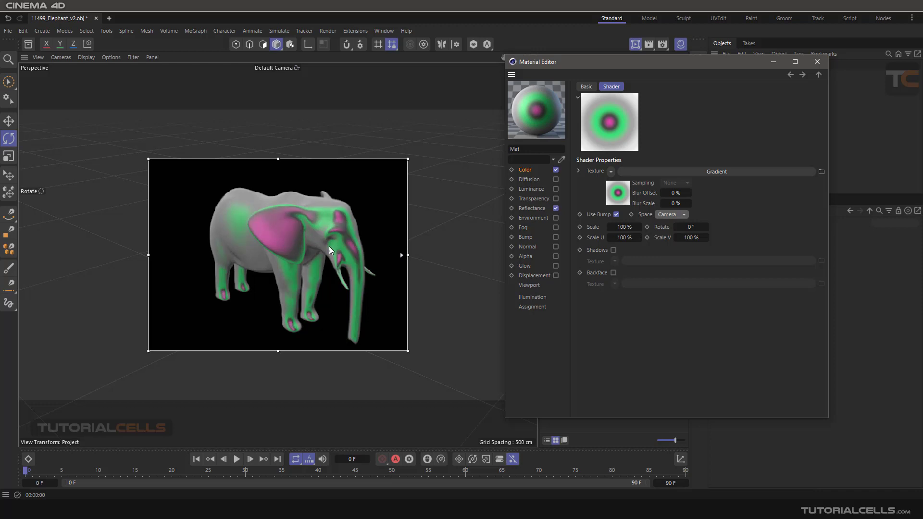
left_click_drag(321, 215, 315, 250, "alt")
mouse_move(263, 228)
left_mouse_down("alt")
mouse_move(314, 205)
mouse_move(212, 230)
mouse_move(302, 211)
mouse_move(279, 224)
left_mouse_up("alt")
middle_click_drag(279, 224, 364, 231, "alt")
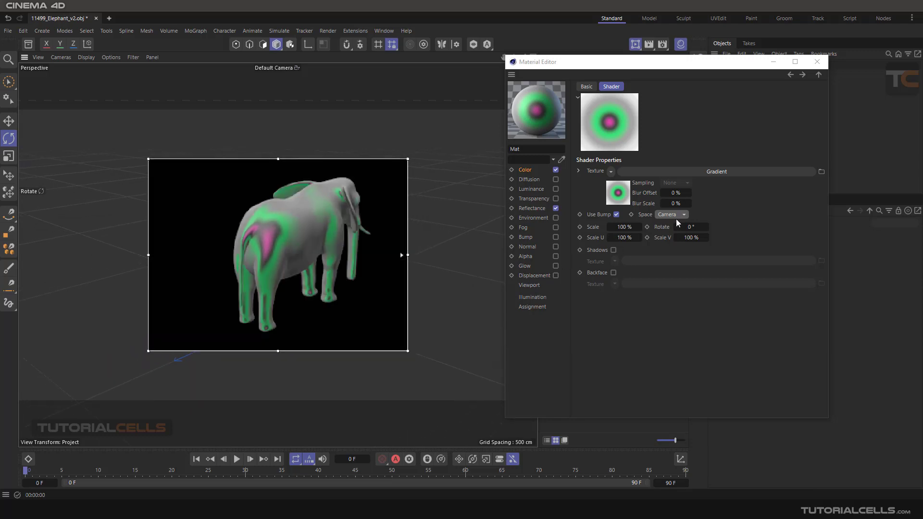
- Try Normal space, settle the texture space on World, and raise Scale to 115 %
left_click(676, 220)
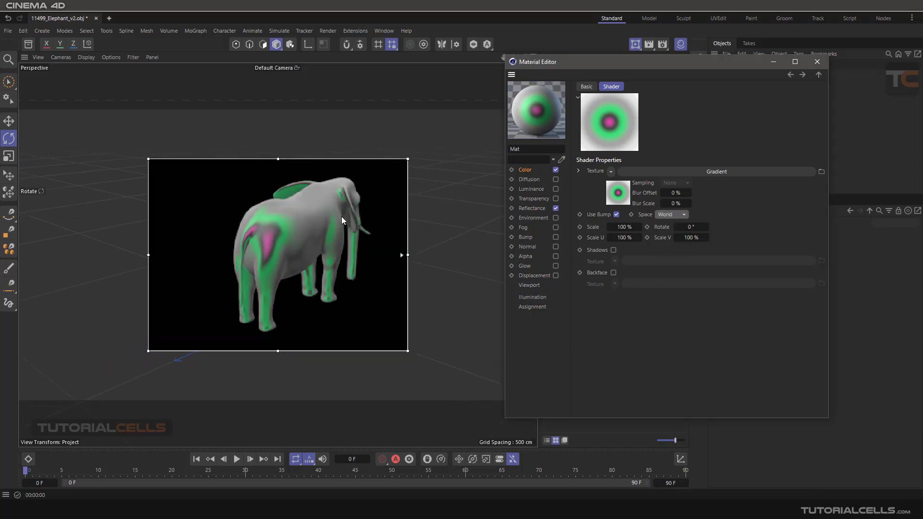
left_click(676, 215)
left_click(674, 251)
left_click_drag(284, 231, 205, 248, "alt")
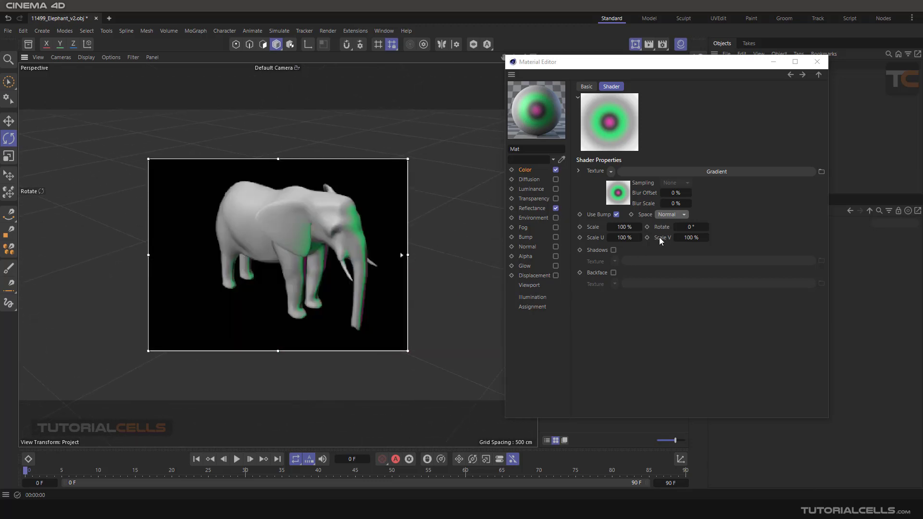
left_click(671, 214)
left_click(679, 227)
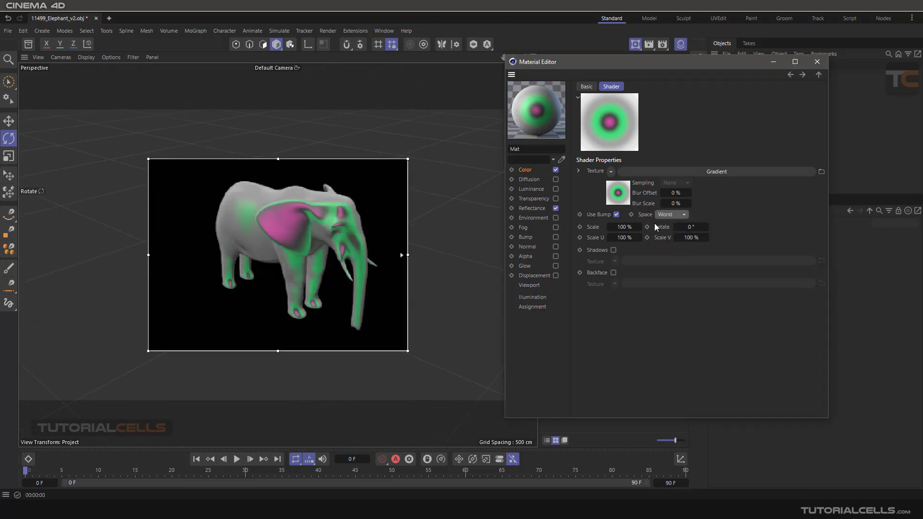
mouse_move(624, 227)
left_mouse_down()
mouse_move(668, 228)
mouse_move(607, 228)
mouse_move(632, 228)
left_mouse_up()
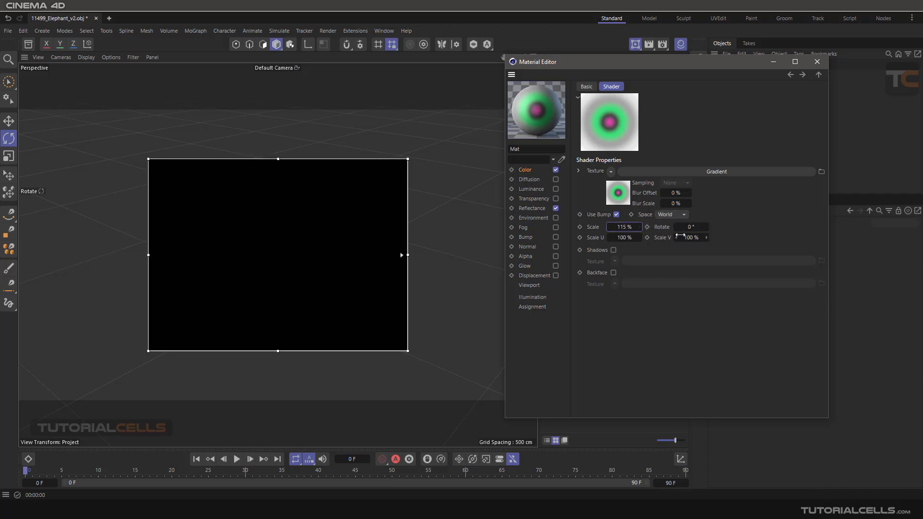
- Test the gradient texture's rotation and vertical scale, then reset them to 0° and 100 %, with Scale back to 100 %
left_click_drag(688, 228, 735, 228)
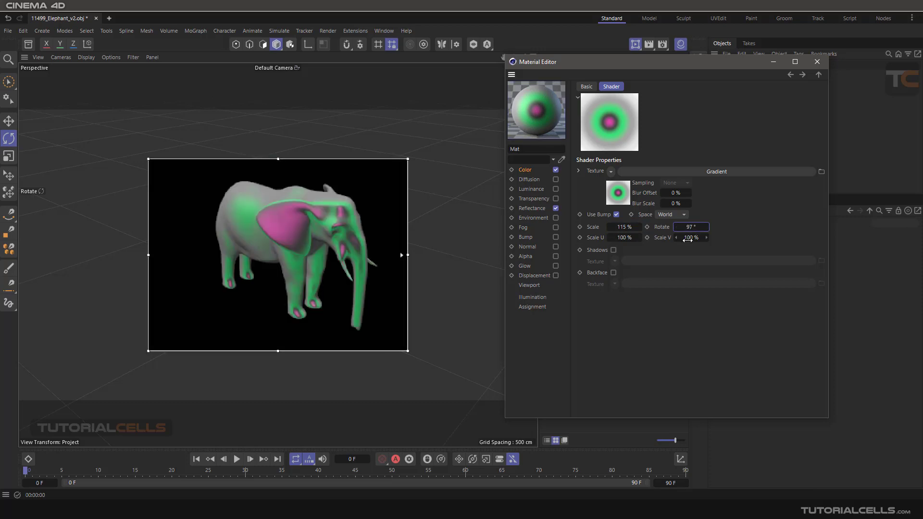
right_click(706, 227)
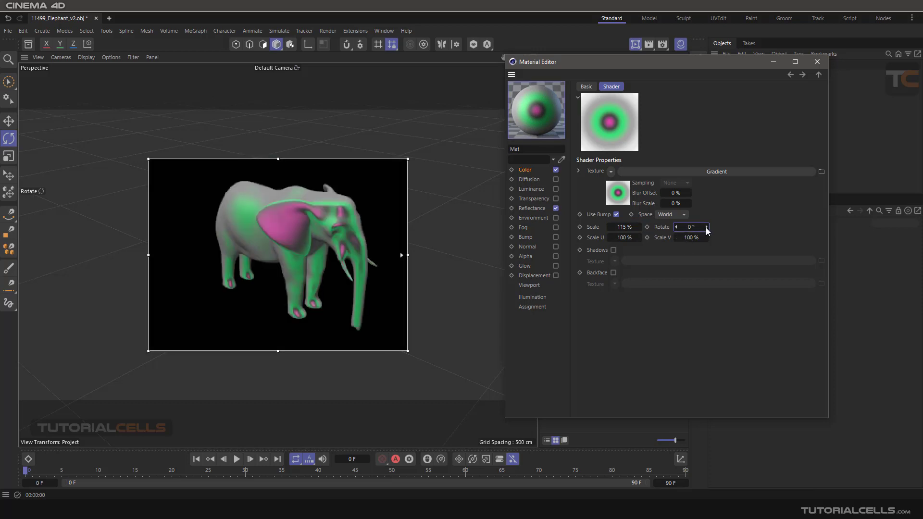
right_click(639, 227)
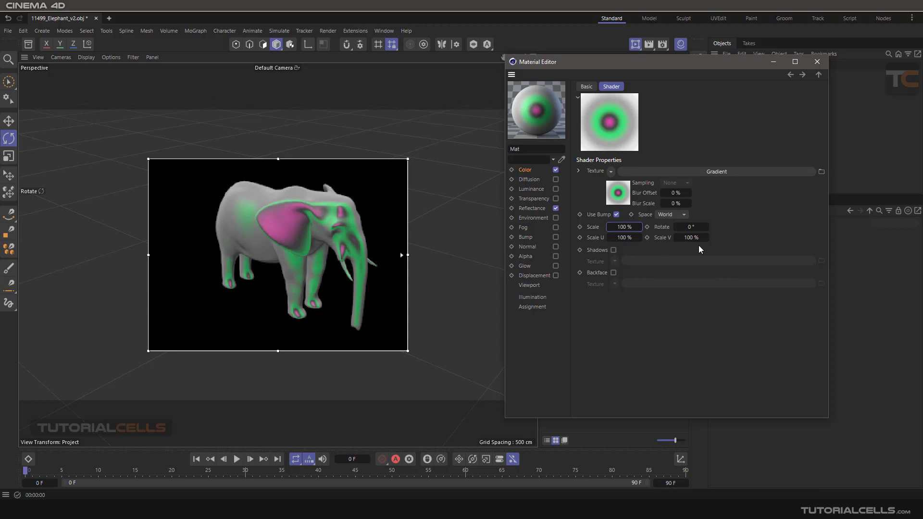
mouse_move(688, 240)
left_mouse_down()
mouse_move(678, 240)
mouse_move(689, 241)
left_mouse_up()
right_click(707, 239)
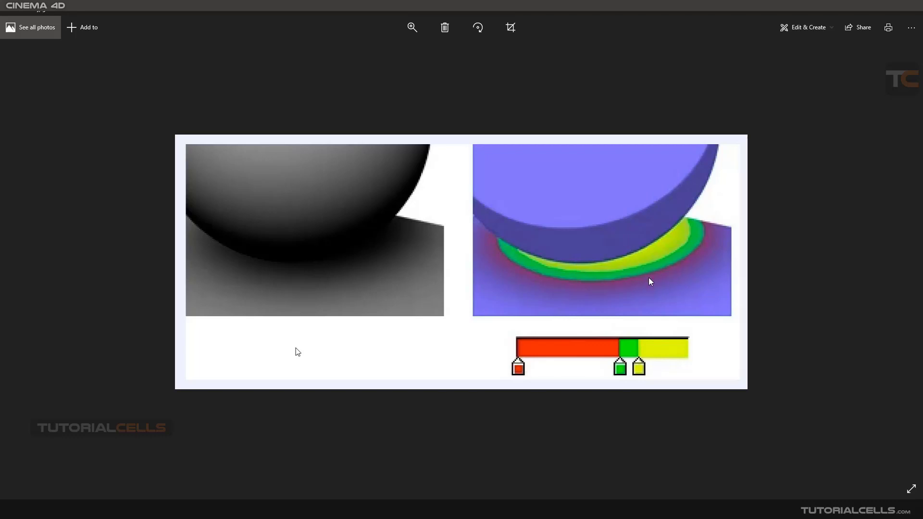
mouse_move(470, 476)
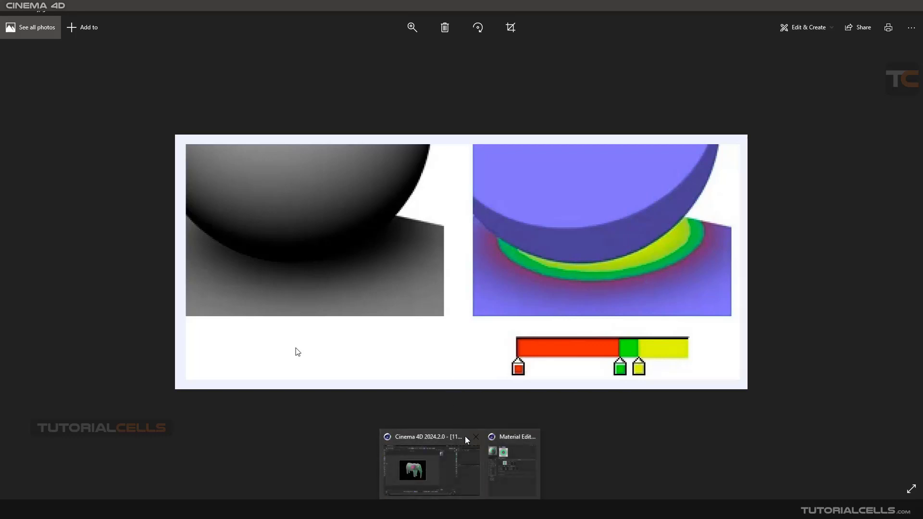
left_click(486, 458)
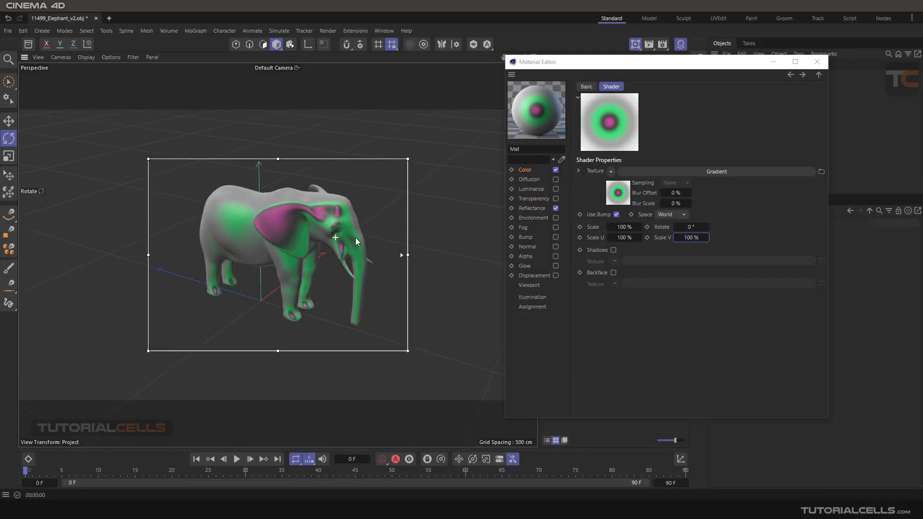